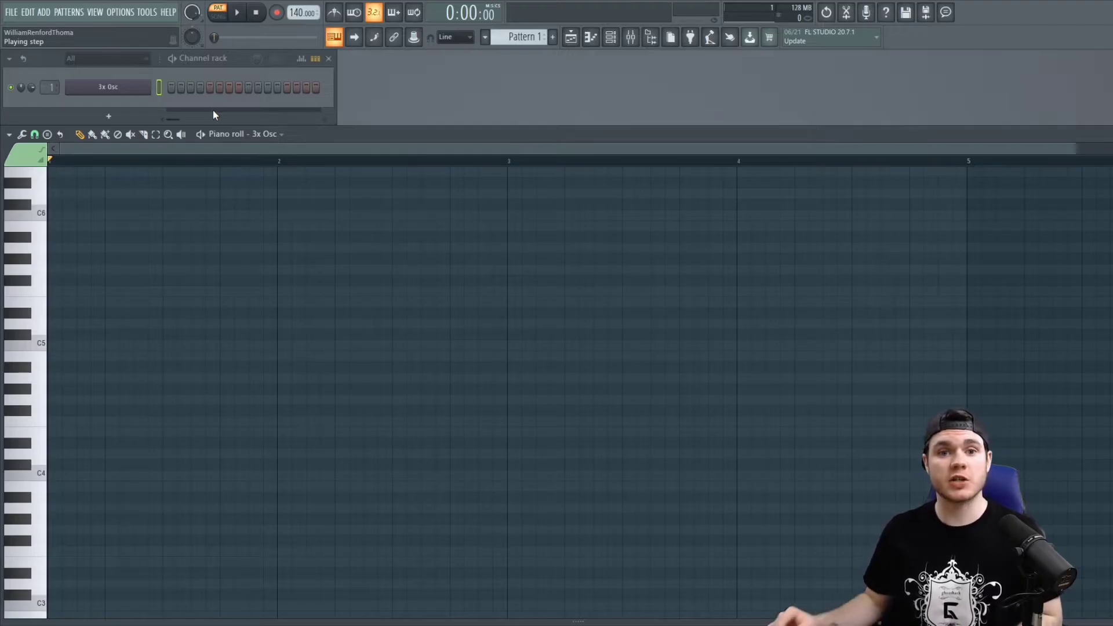
Step: Open and close the 3x Osc instrument, auditioning G5 and a lower note
click(133, 89)
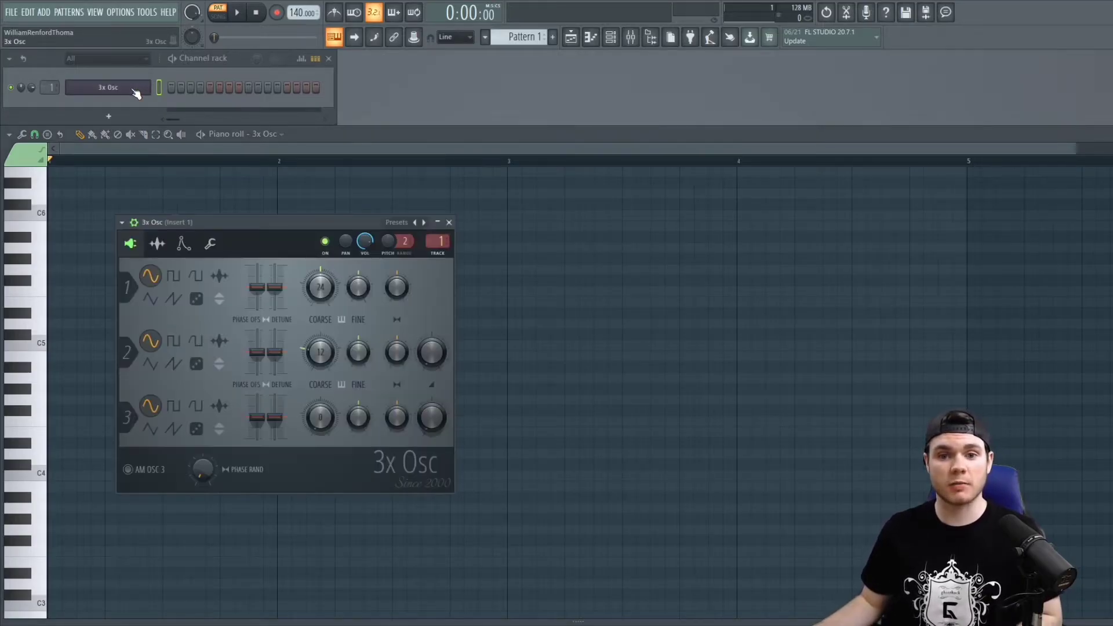
click(135, 91)
key(b)
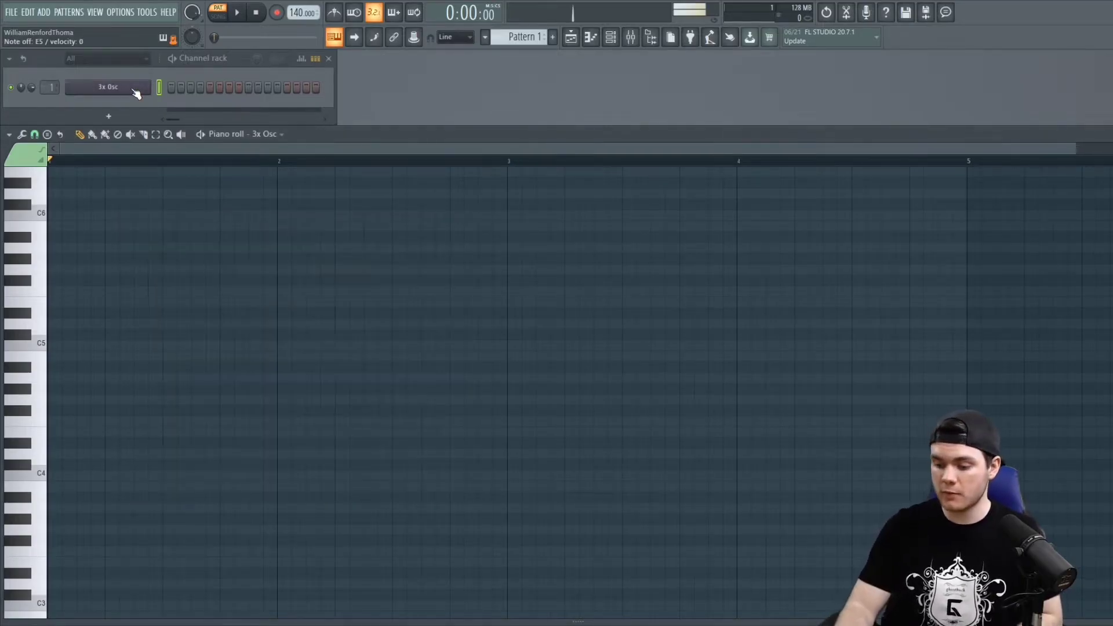
key(c)
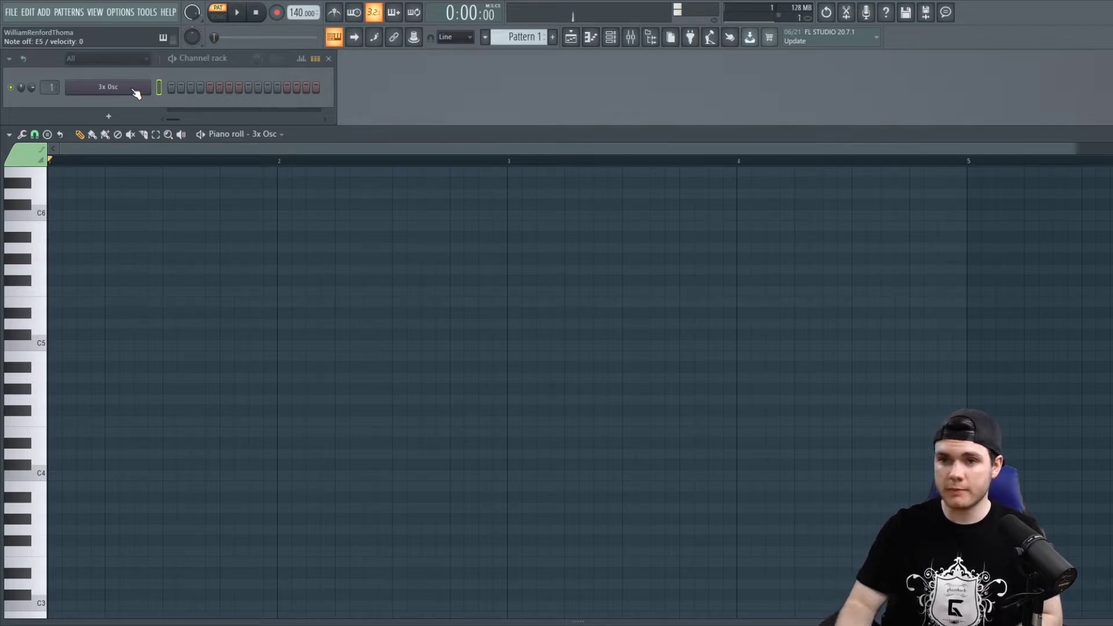
Step: Draw a one-bar C5 note at the pattern start and play it
click(85, 347)
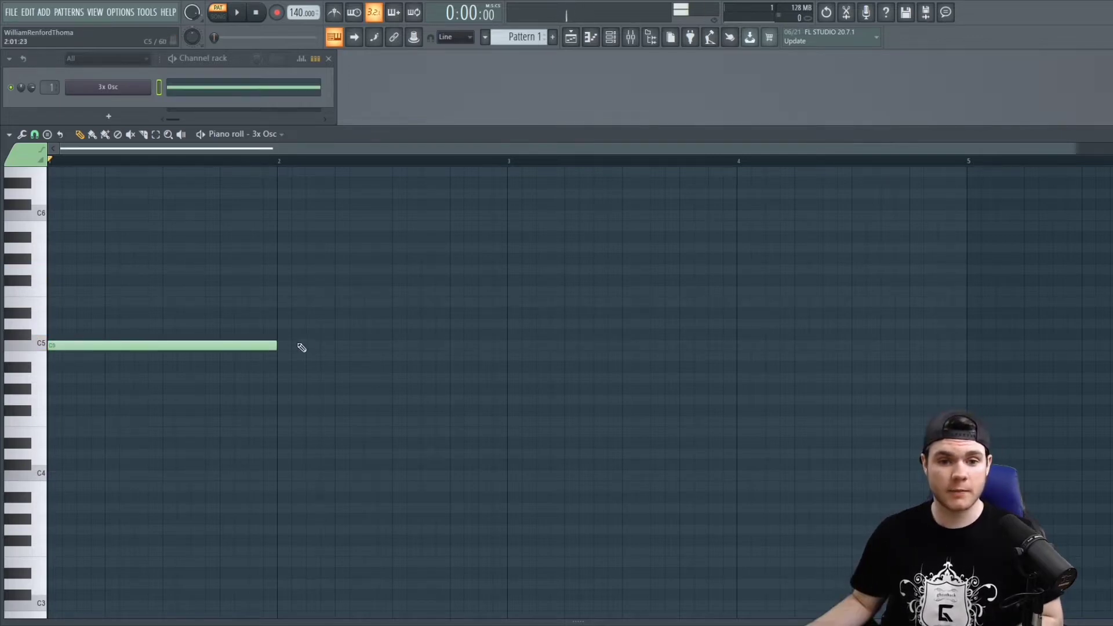
key(space)
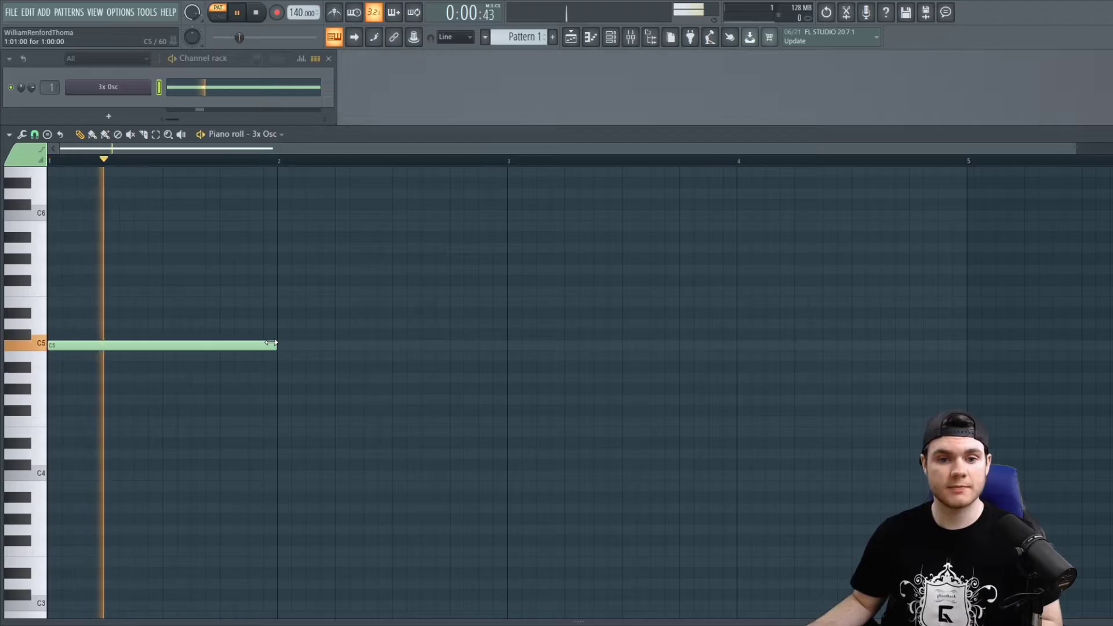
key(space)
Step: Add a one-bar G5 note above the C5 and play both together
scroll(46, 451, up, 3)
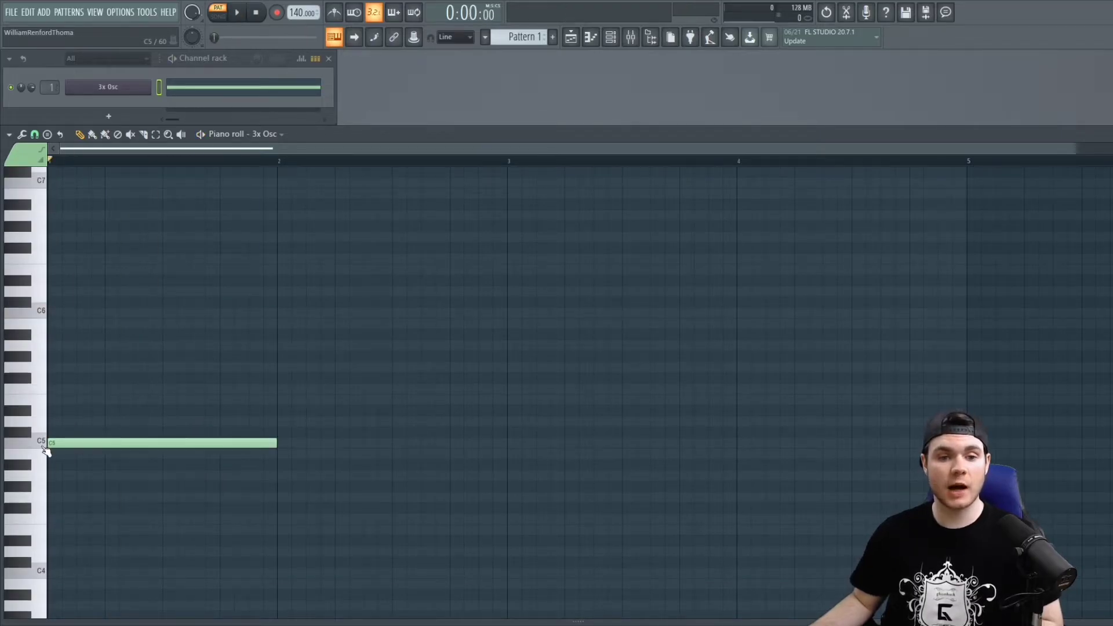
click(45, 371)
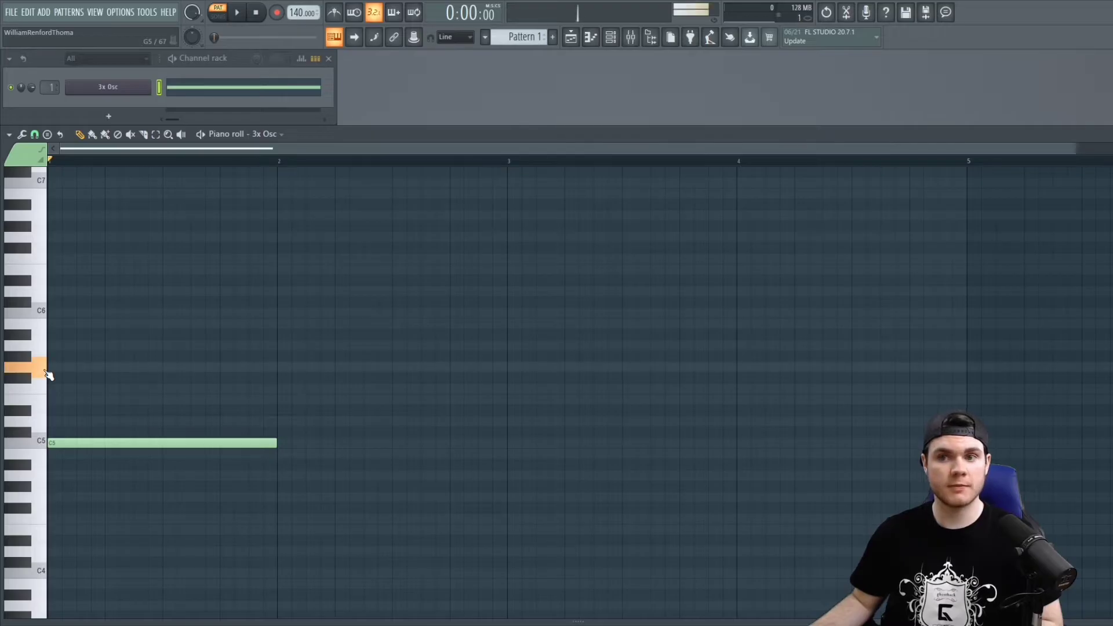
click(66, 369)
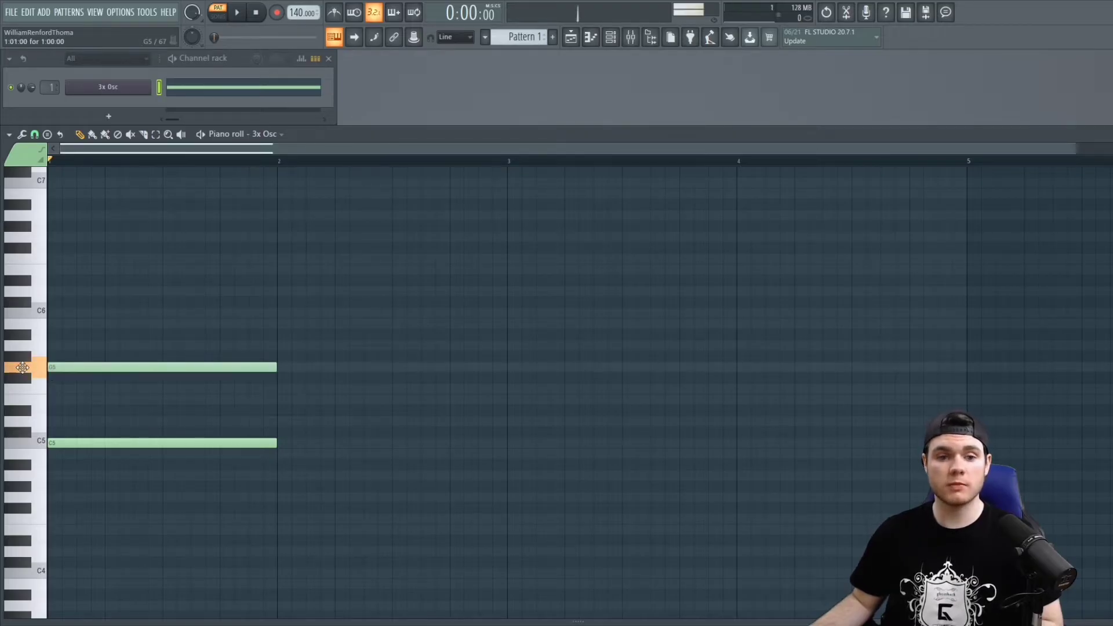
key(space)
key(space)
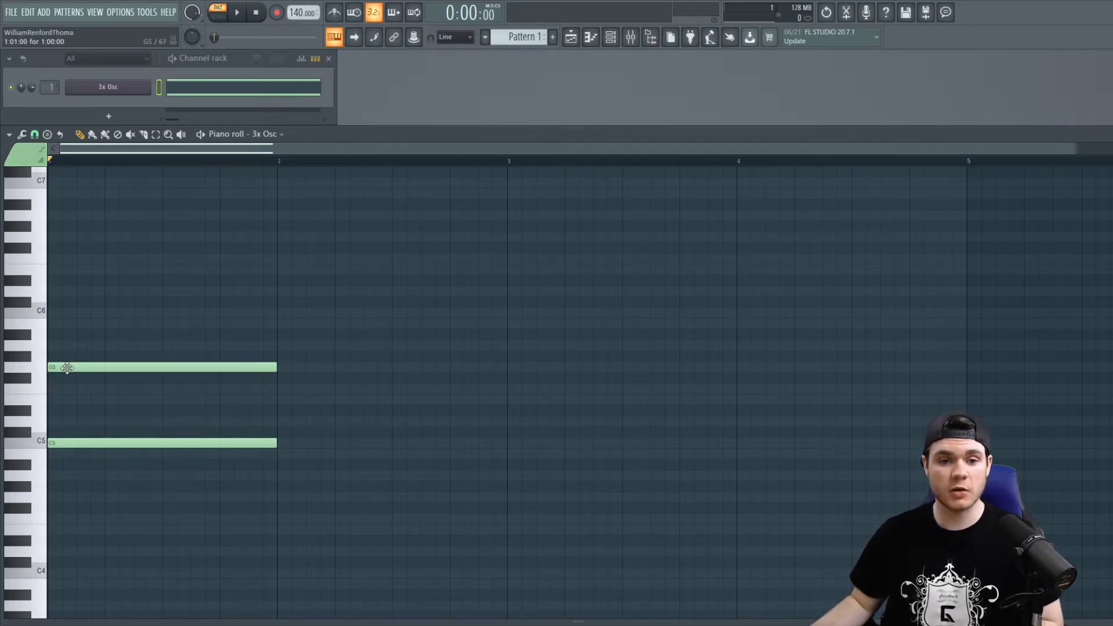
Step: Swap the plain G5 note for a one-bar G5 note drawn in slide mode
double_click(67, 368)
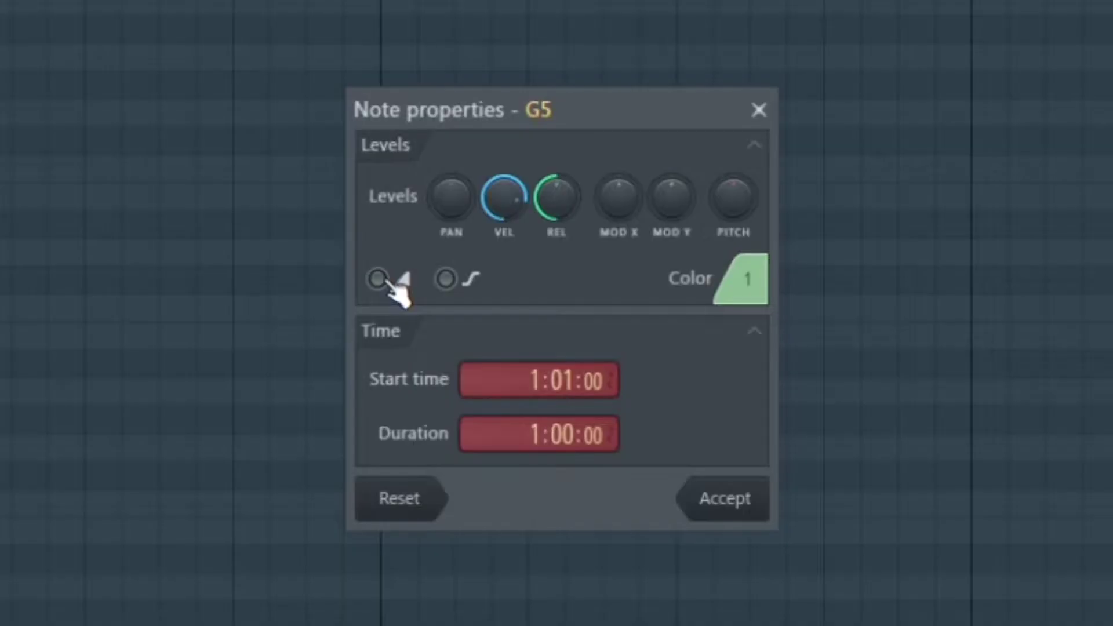
click(512, 303)
click(511, 303)
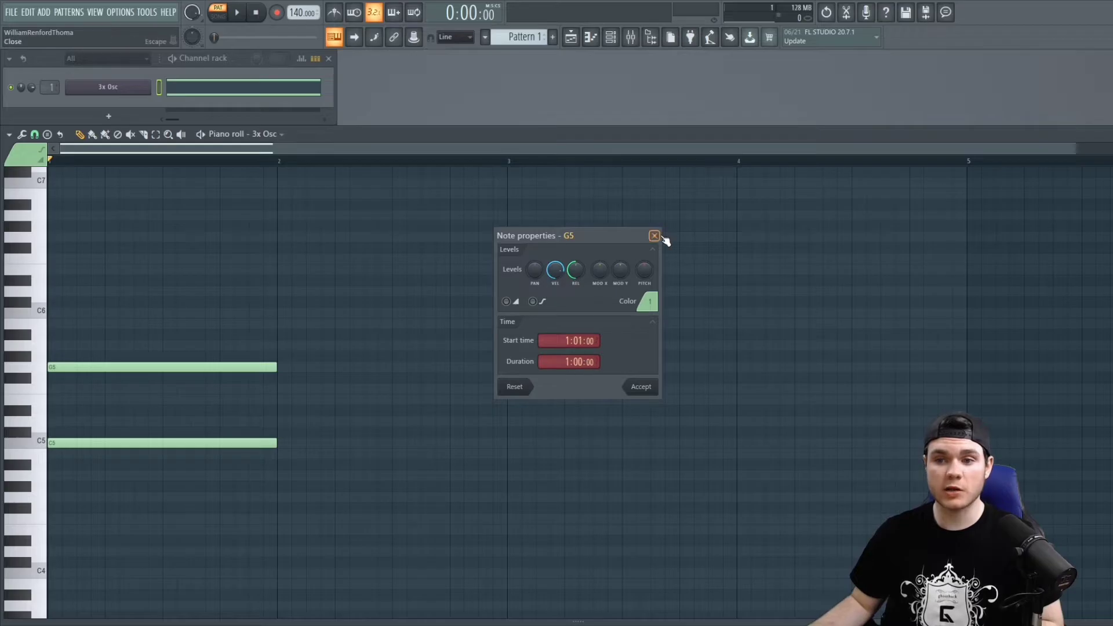
click(758, 109)
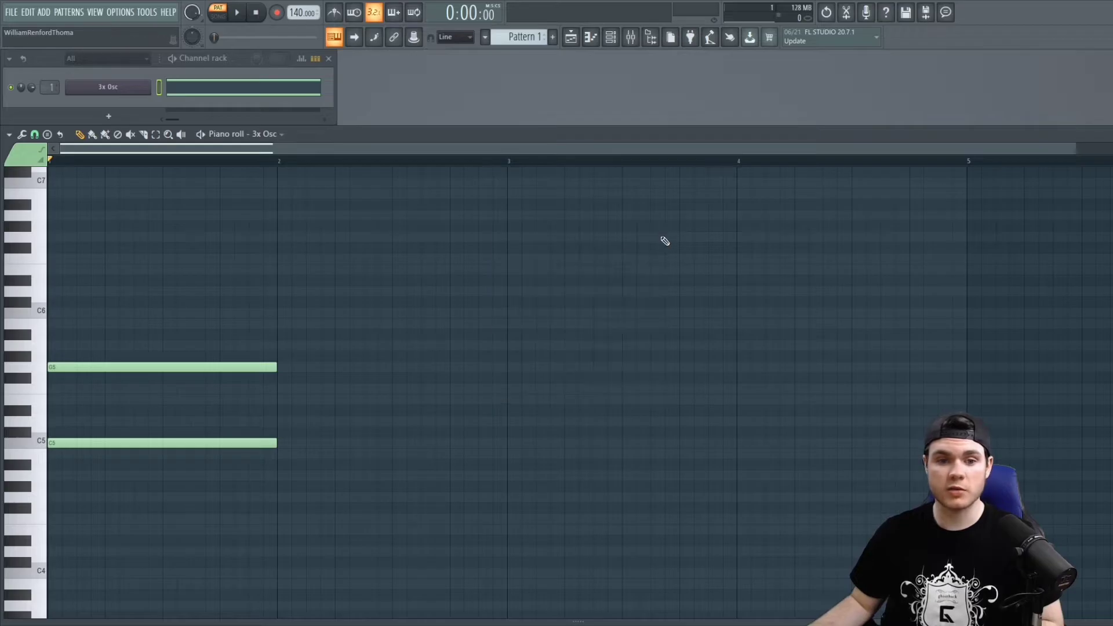
right_click(71, 367)
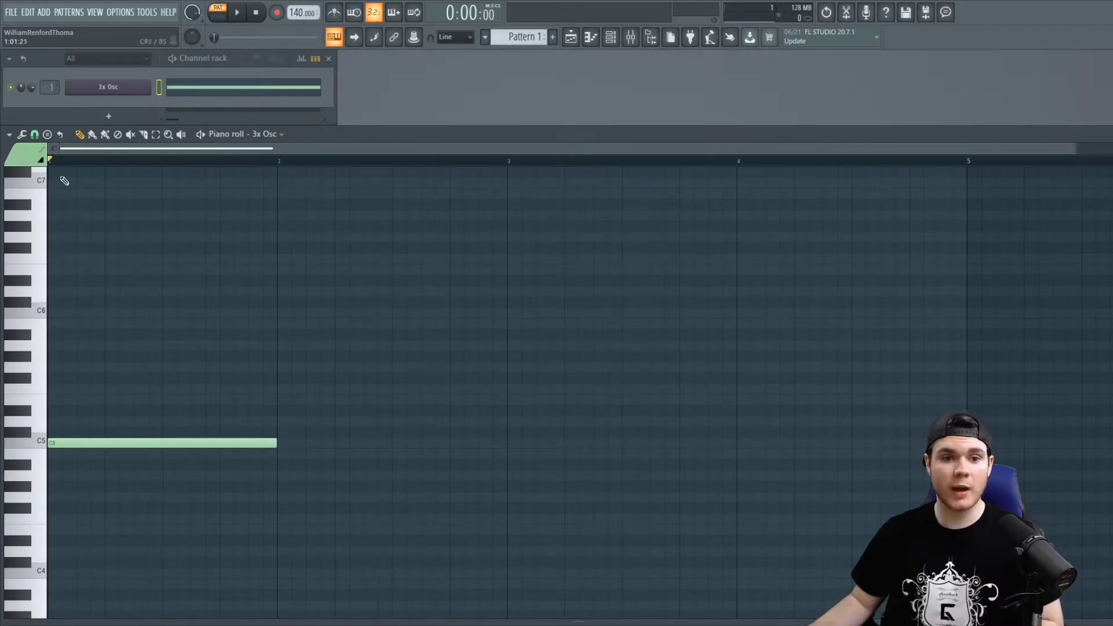
click(58, 369)
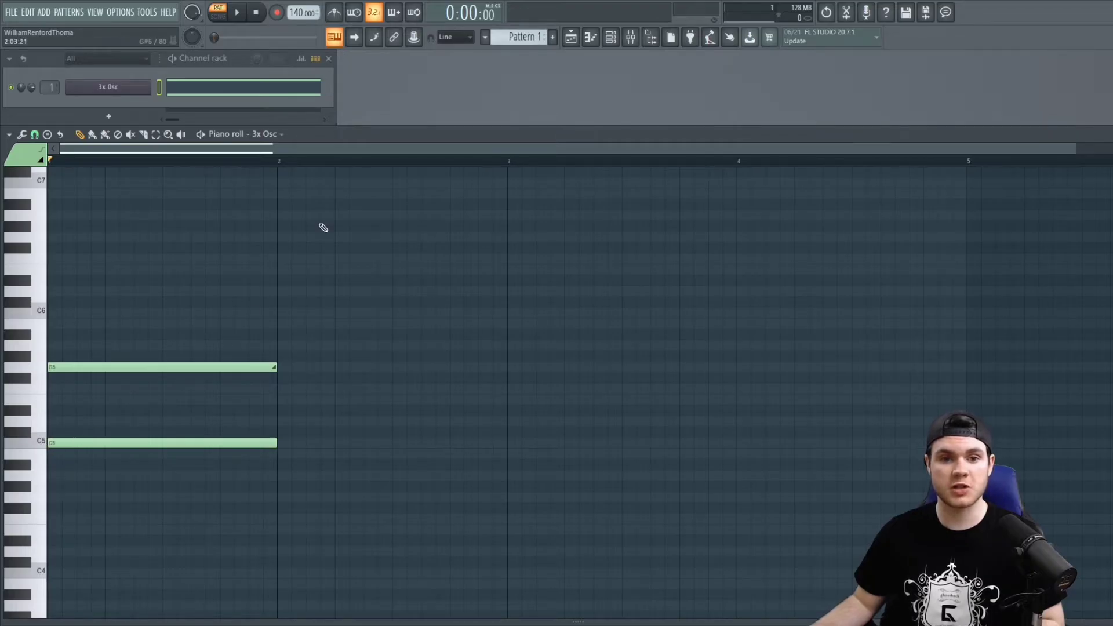
Step: Play the glide, then shorten the G5 slide note to a quarter bar
key(space)
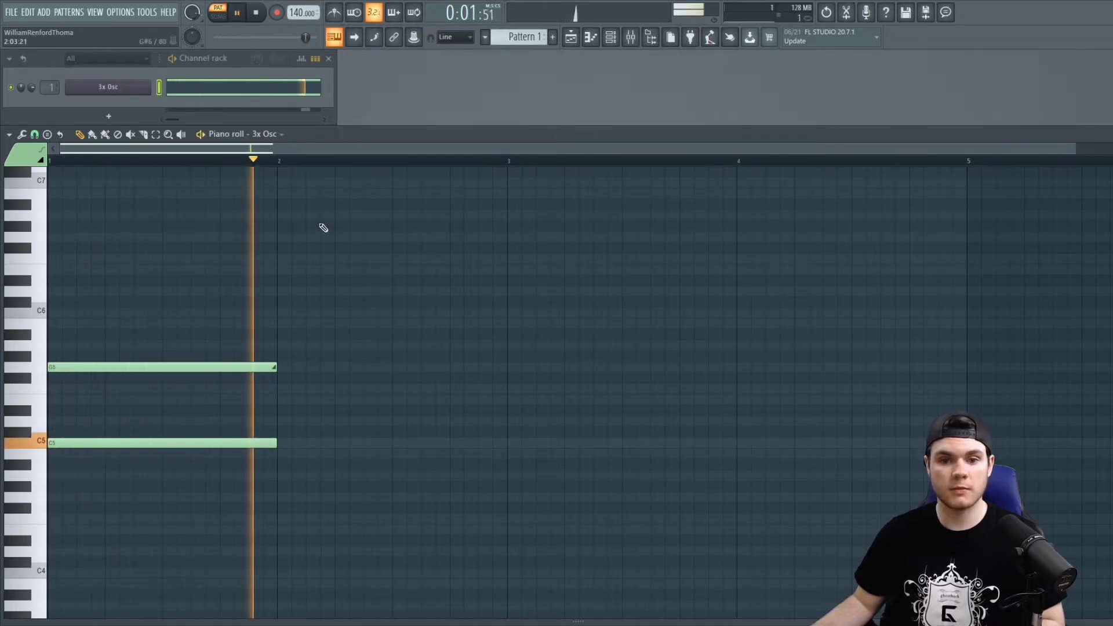
key(space)
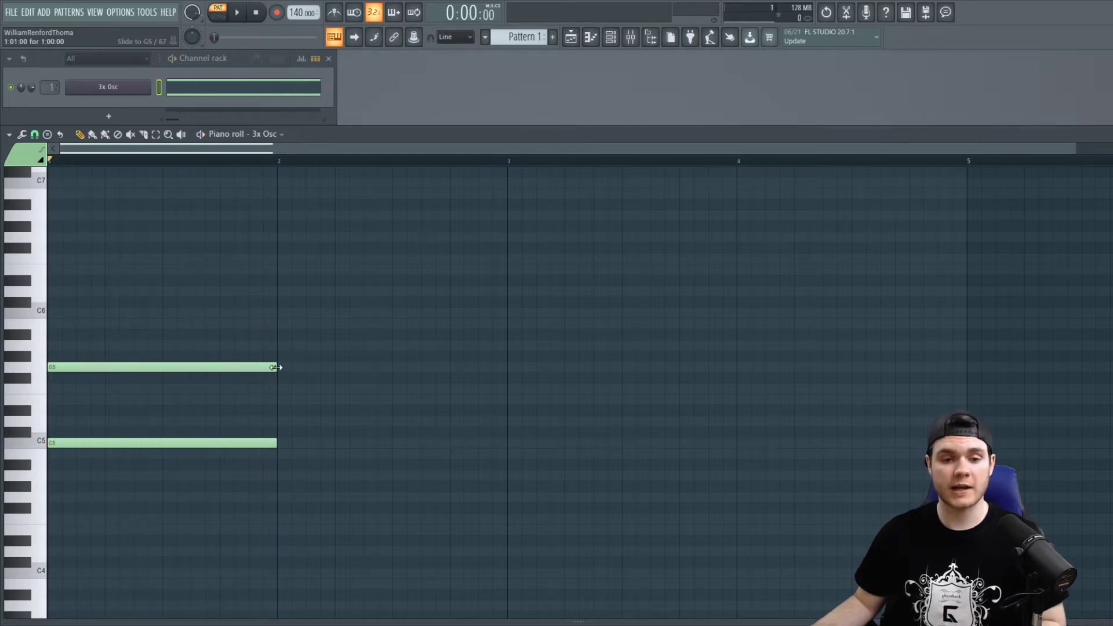
drag(274, 367, 107, 376)
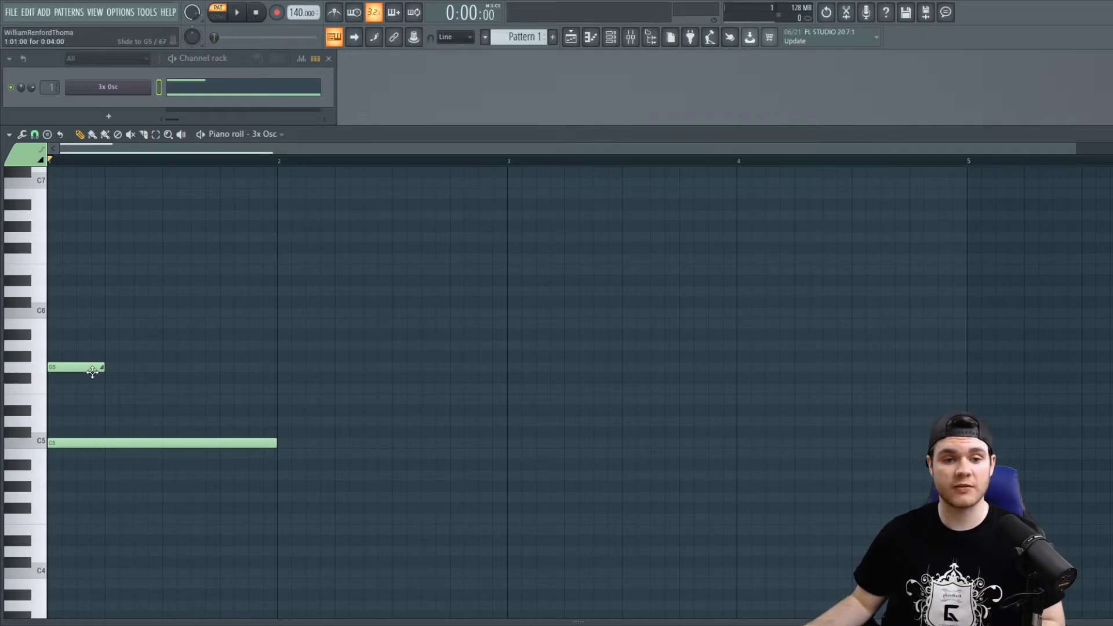
key(space)
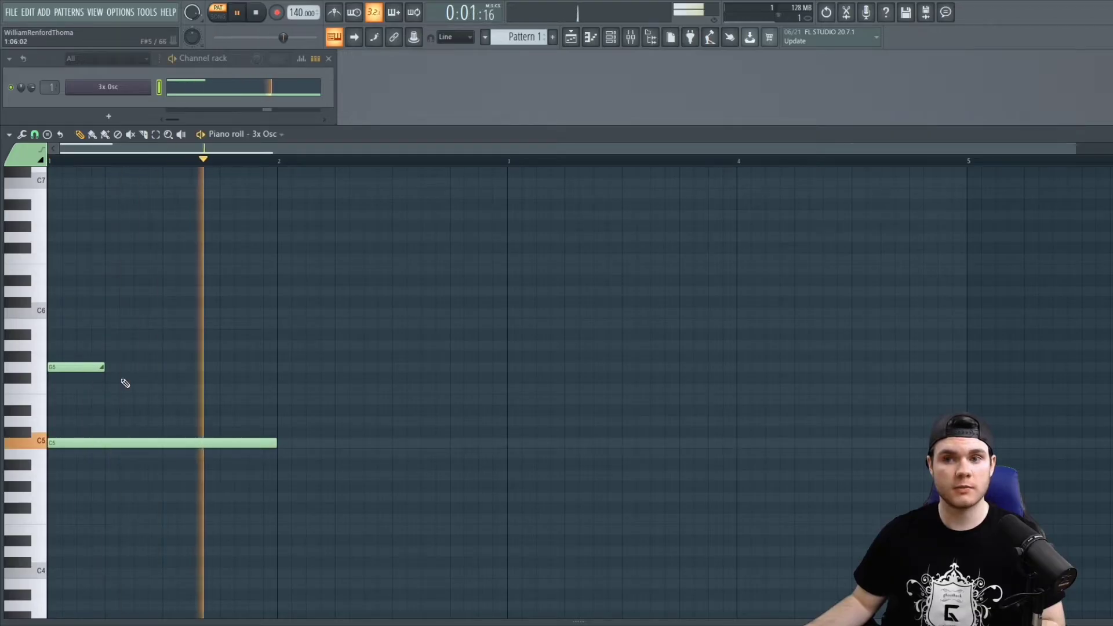
key(space)
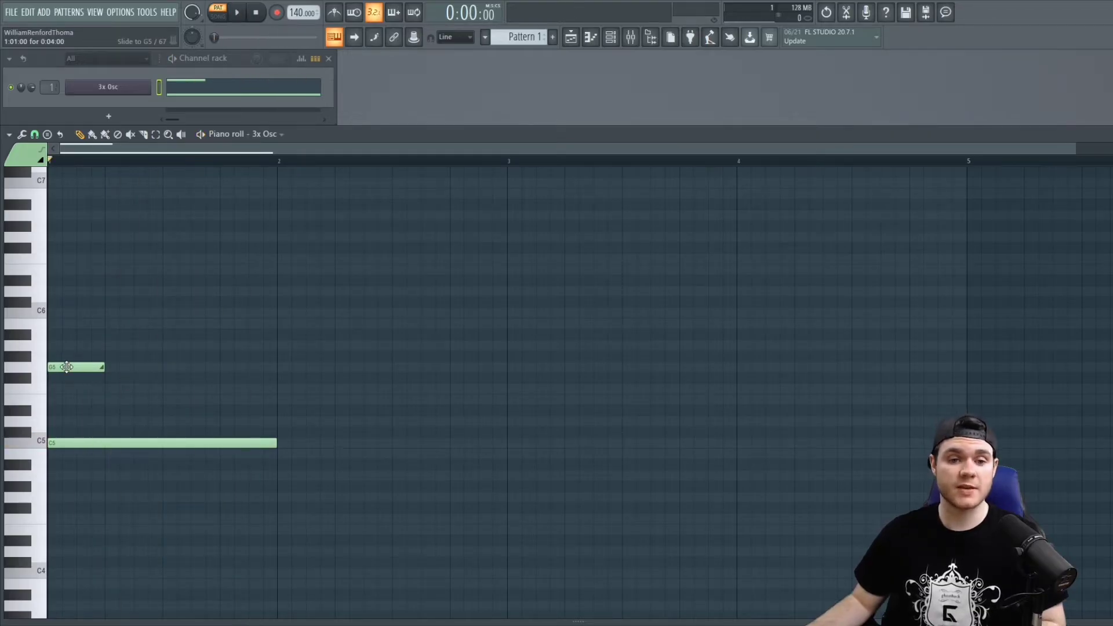
Step: Move the G5 slide note one beat later and audition it
drag(67, 367, 125, 368)
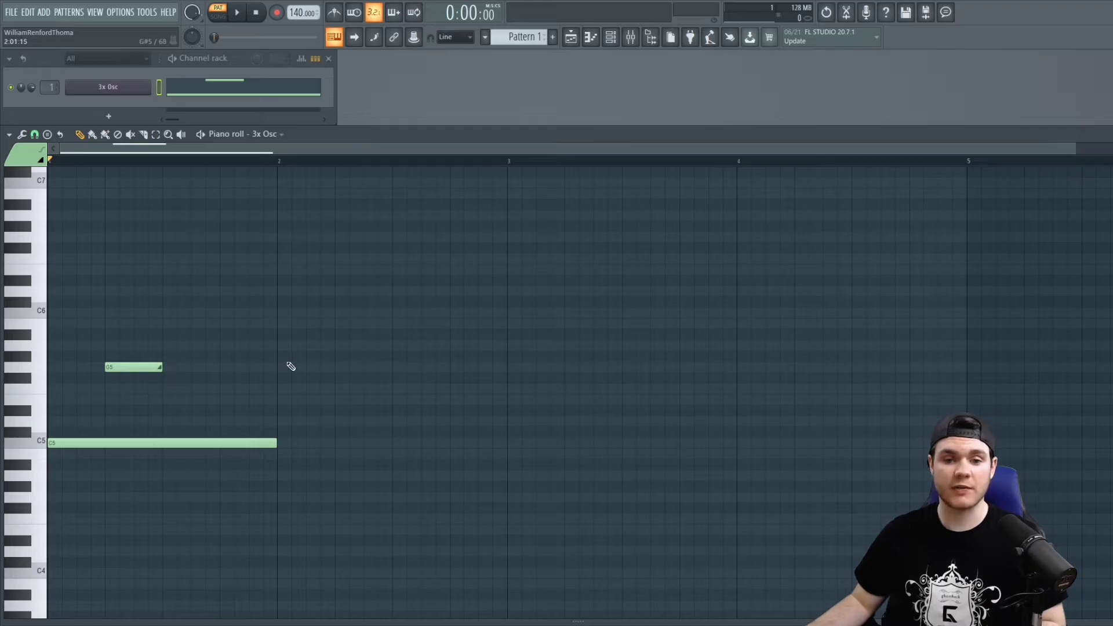
key(space)
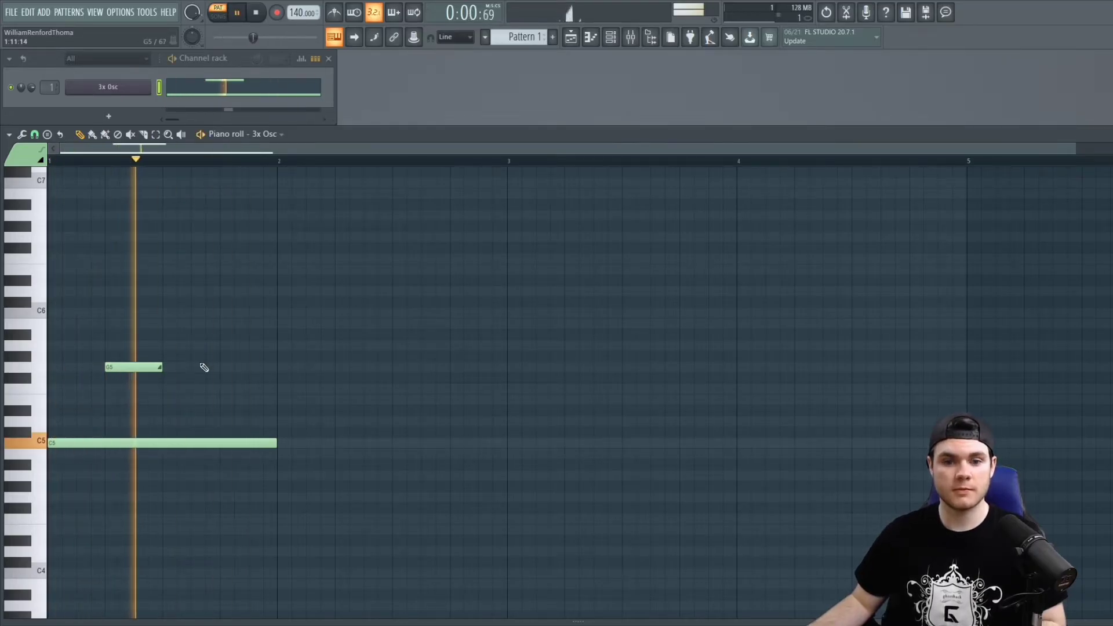
key(space)
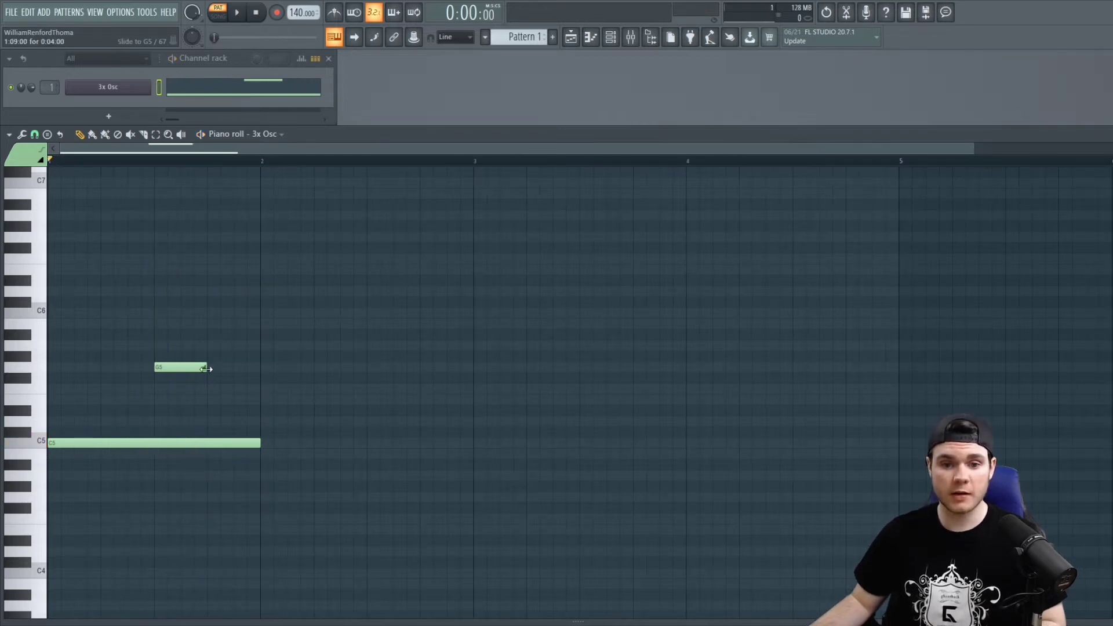
Step: Shorten the G5 slide to a tiny blip and play the brief glide
drag(201, 370, 157, 385)
key(space)
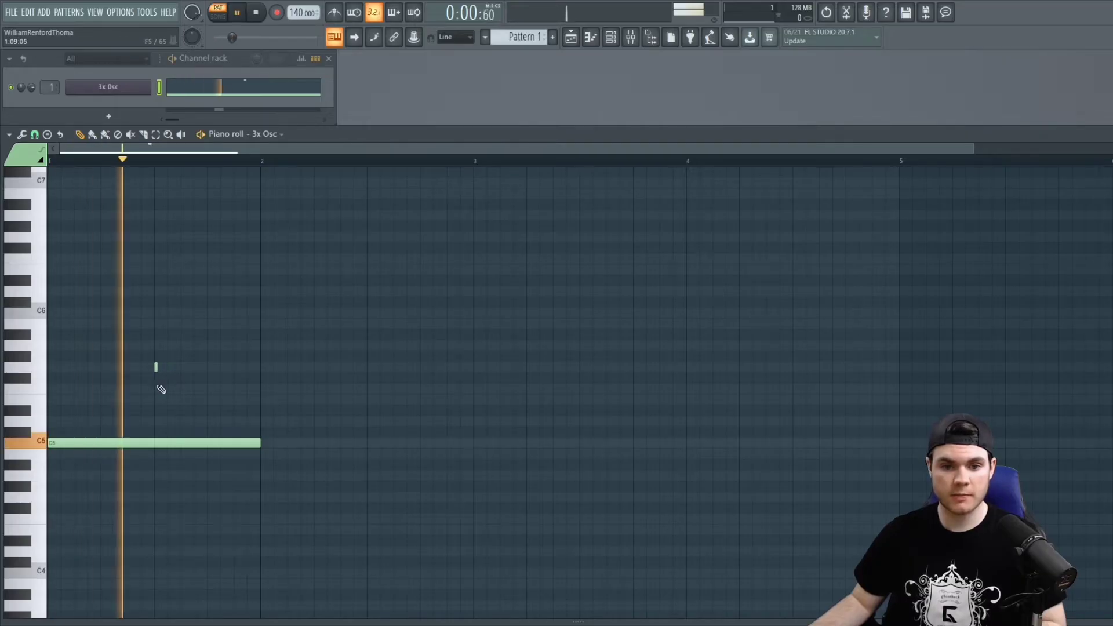
key(space)
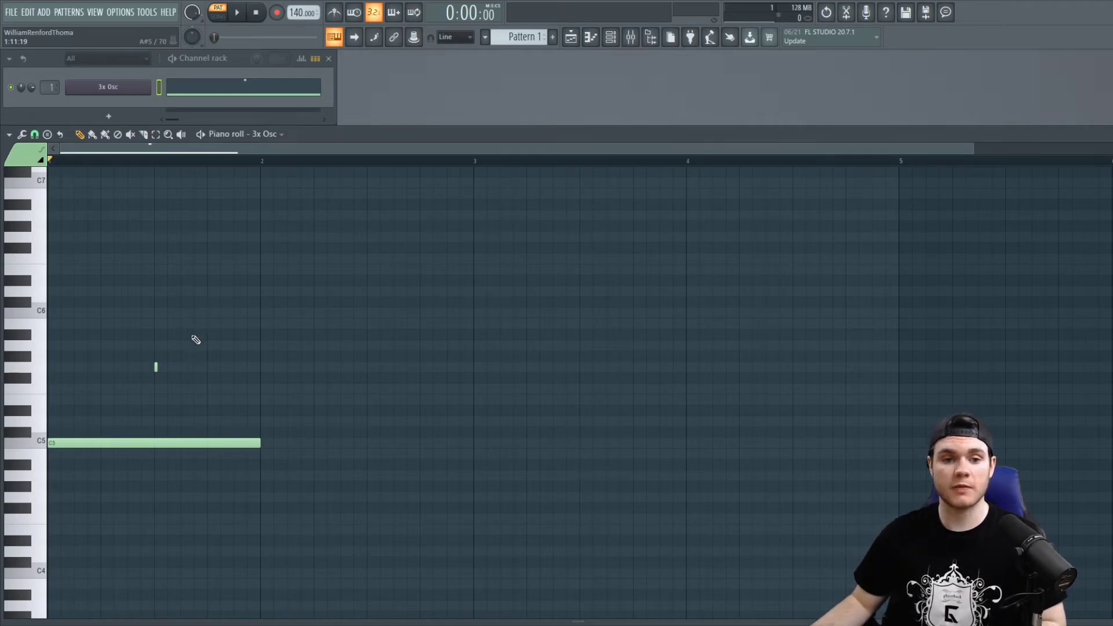
Step: Place a short slide note on the C6 row and play the pattern
click(182, 313)
key(space)
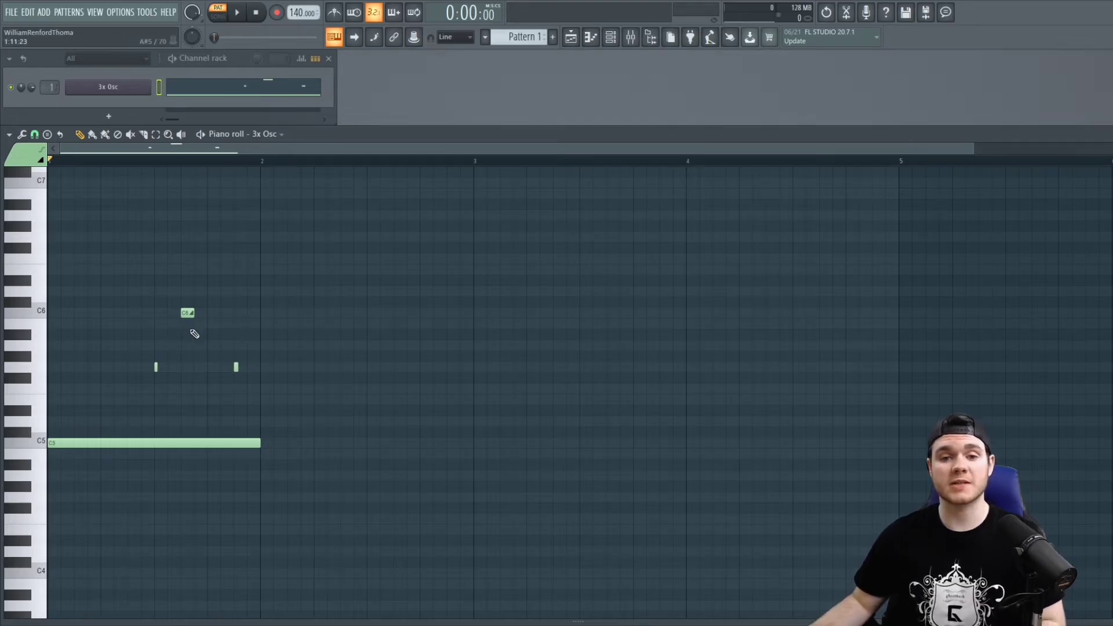
key(space)
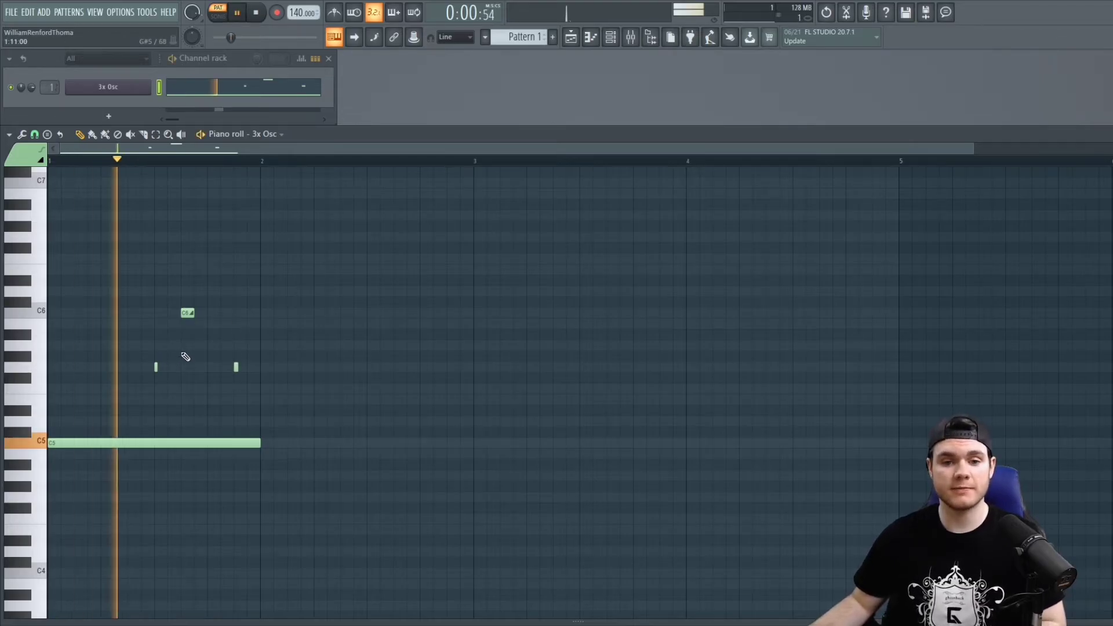
key(space)
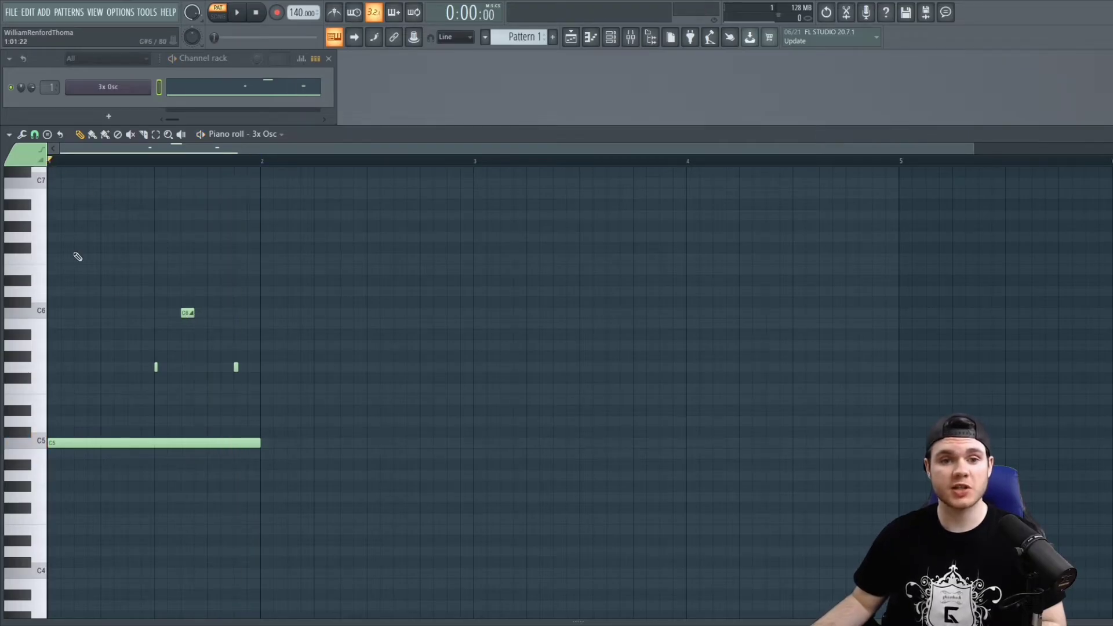
Step: Delete the stray short note and the short C6 slide note
click(261, 323)
drag(277, 323, 357, 325)
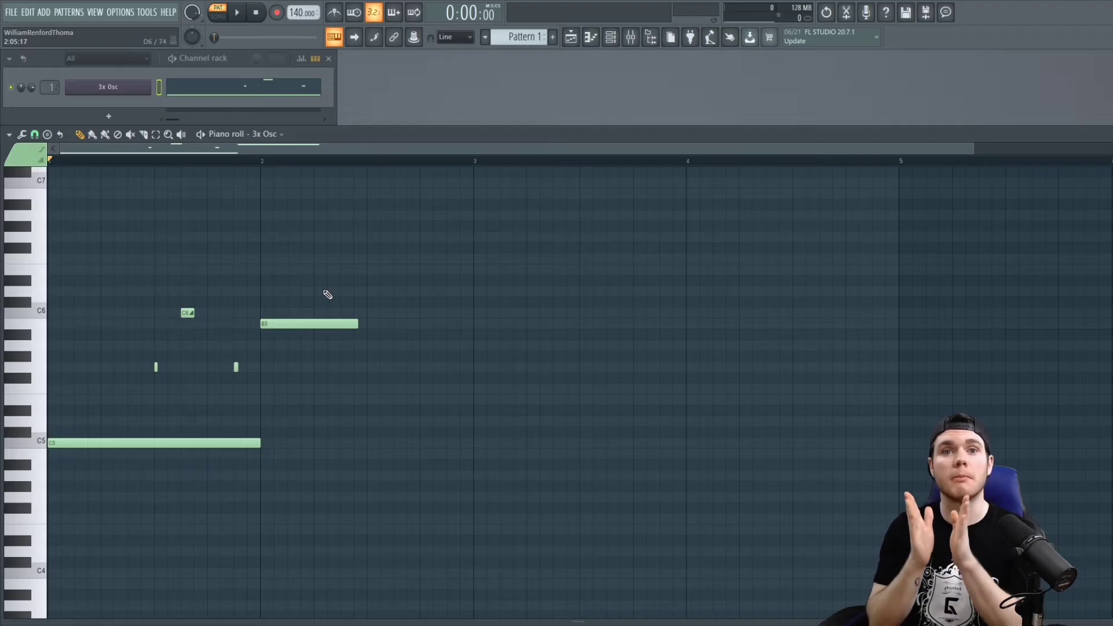
right_click(236, 367)
right_click(192, 313)
Step: Remove the last small note and put a one-beat C6 slide note at bar start
right_click(155, 367)
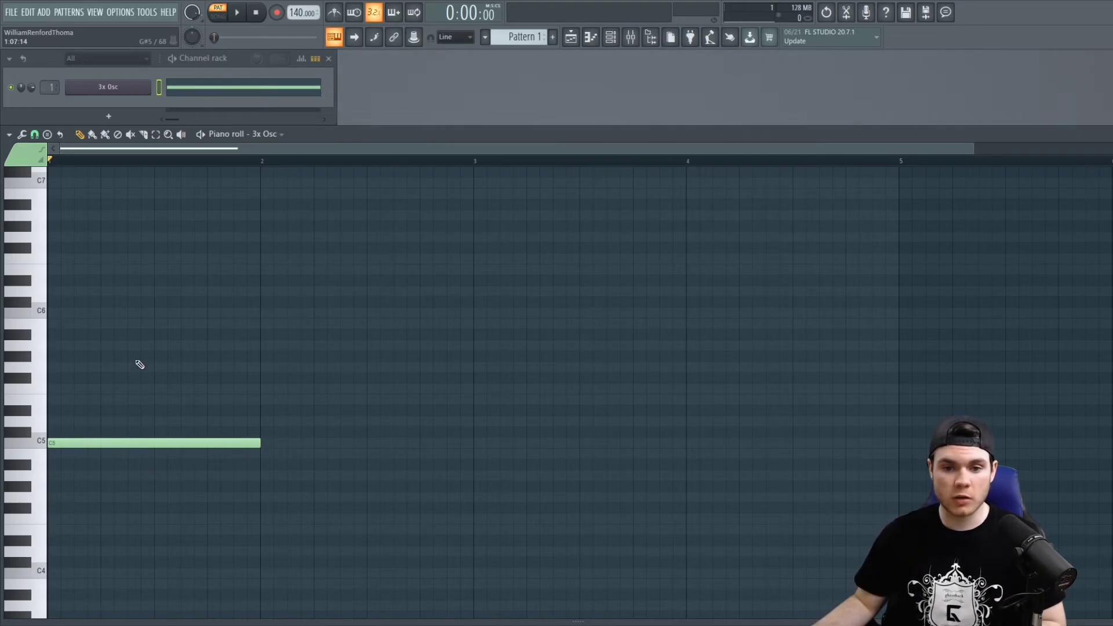
drag(973, 147, 618, 147)
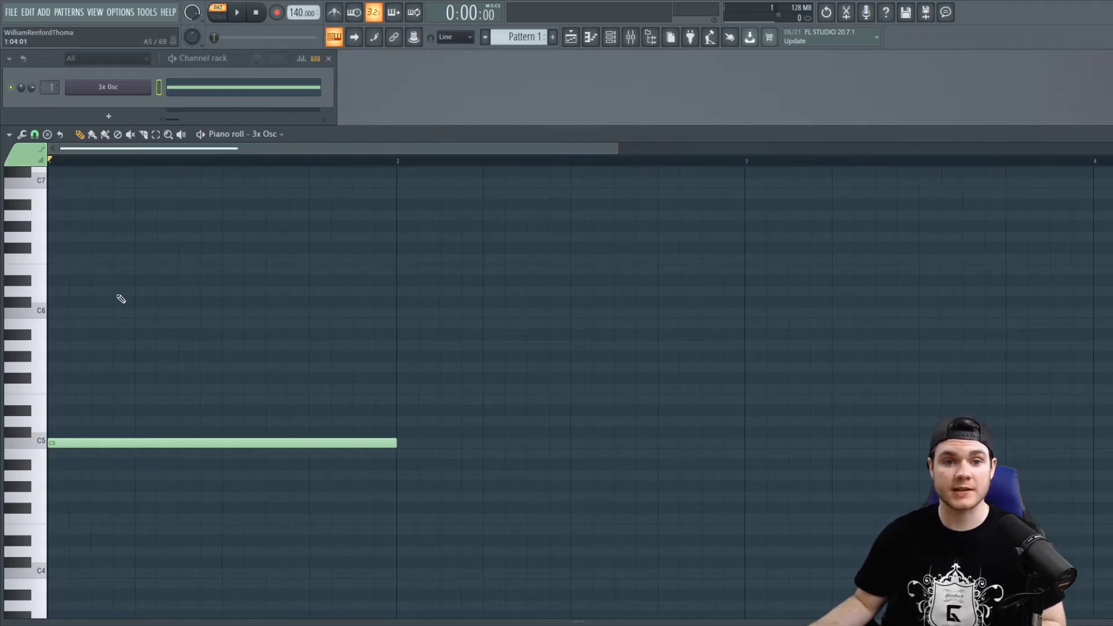
click(61, 315)
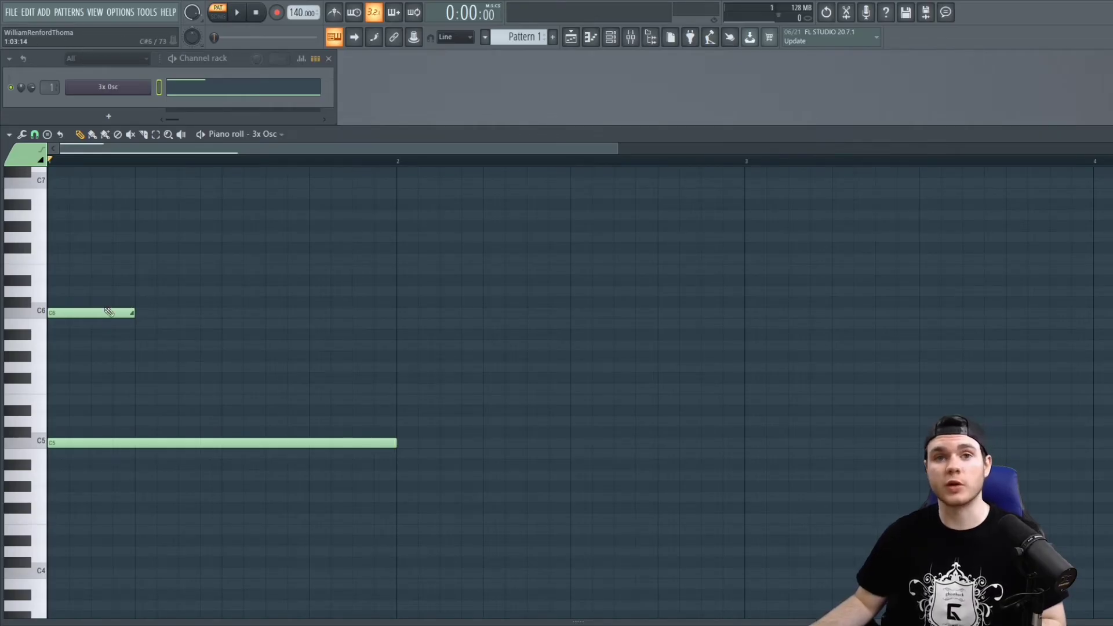
key(space)
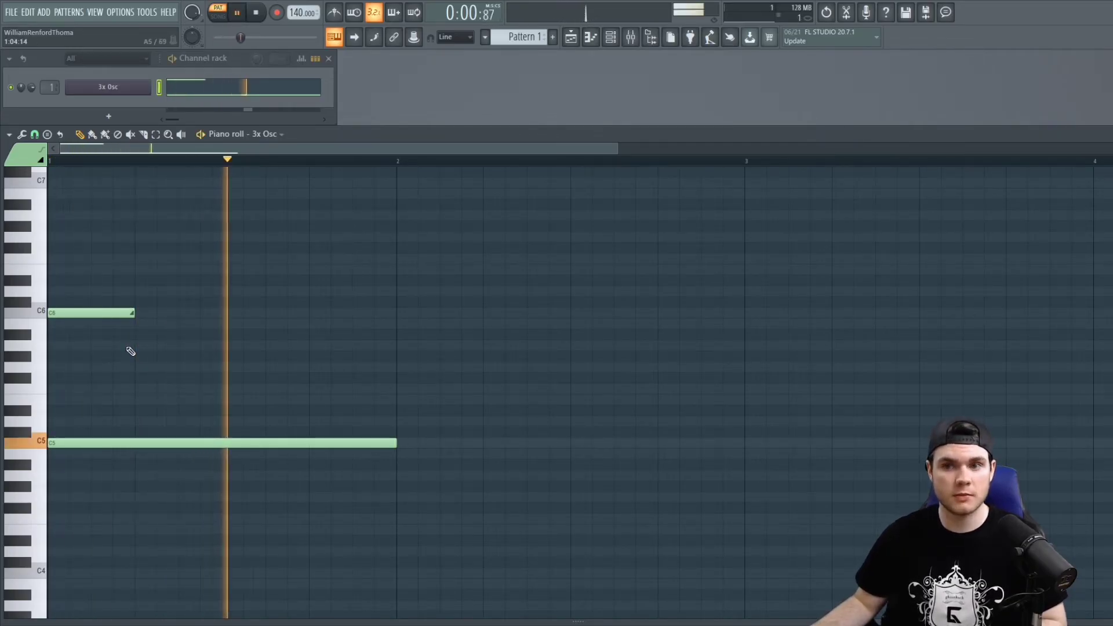
key(space)
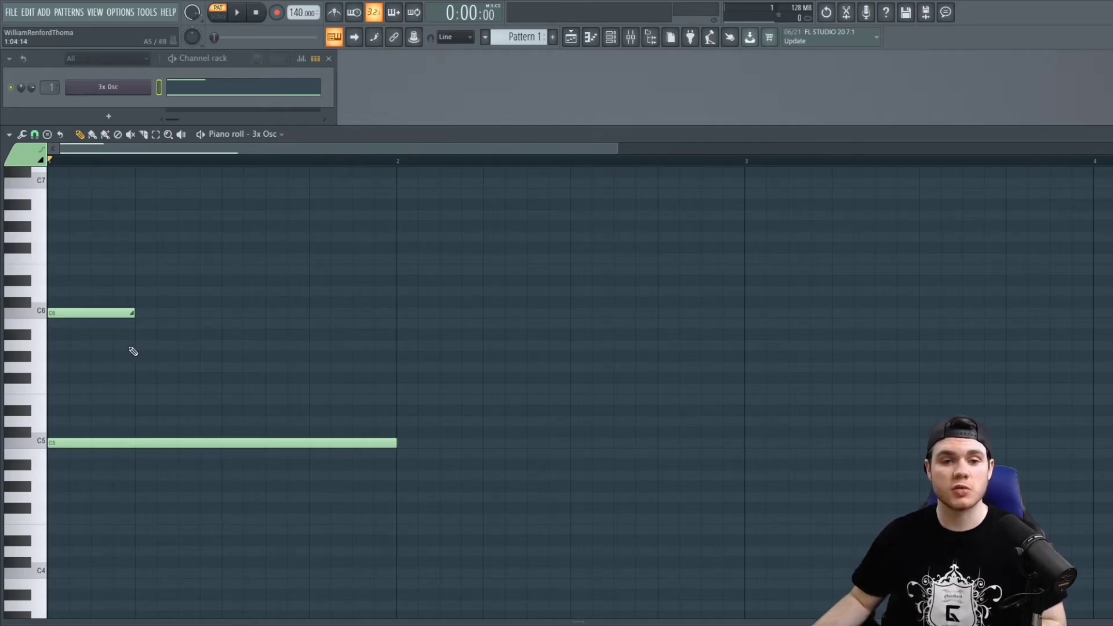
Step: In blue colour group 5, draw a bar-long G5 note and a G4 slide note
click(26, 156)
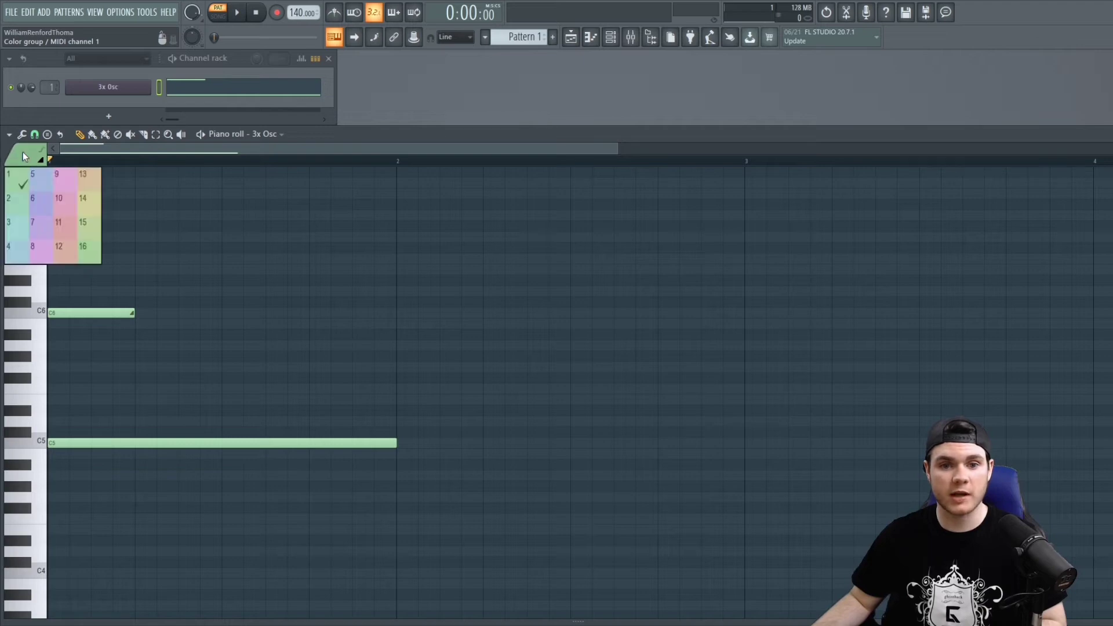
click(40, 179)
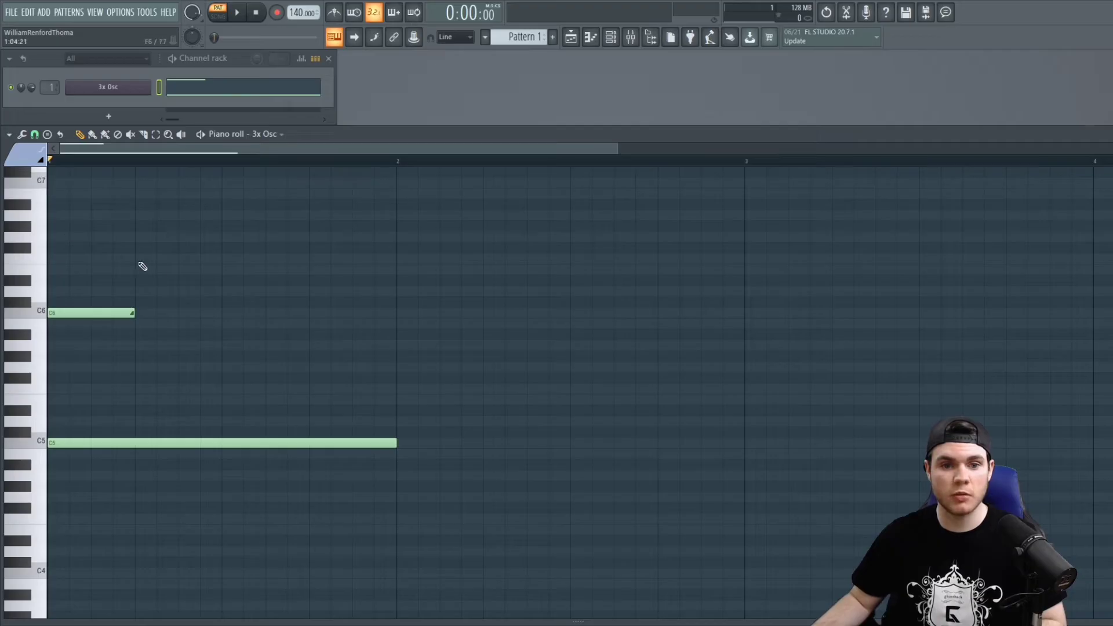
drag(81, 368, 393, 385)
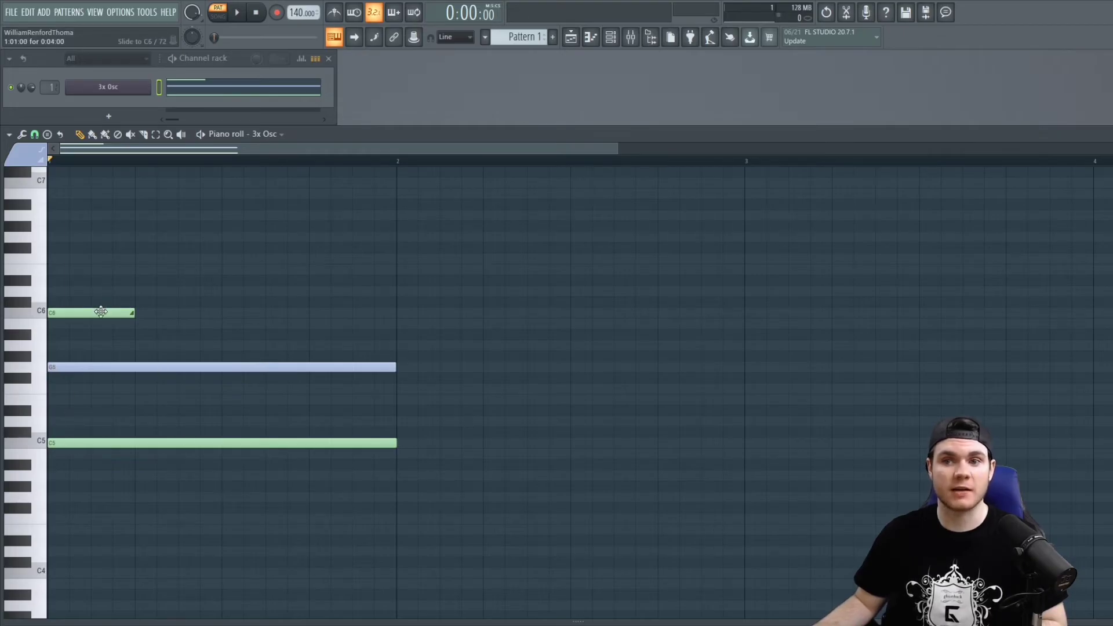
key(space)
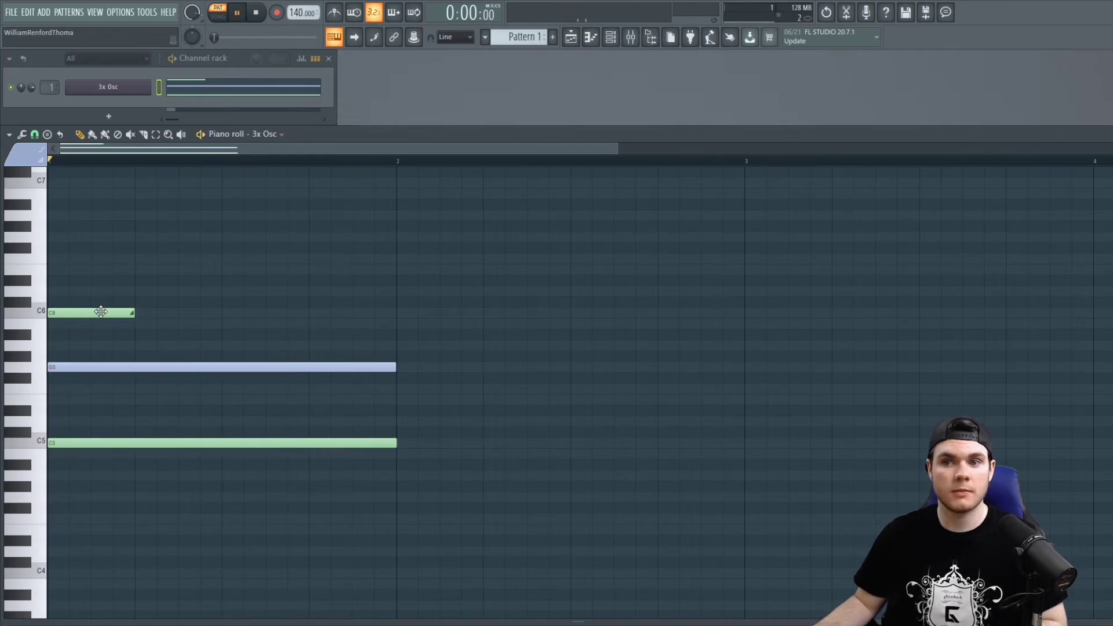
key(space)
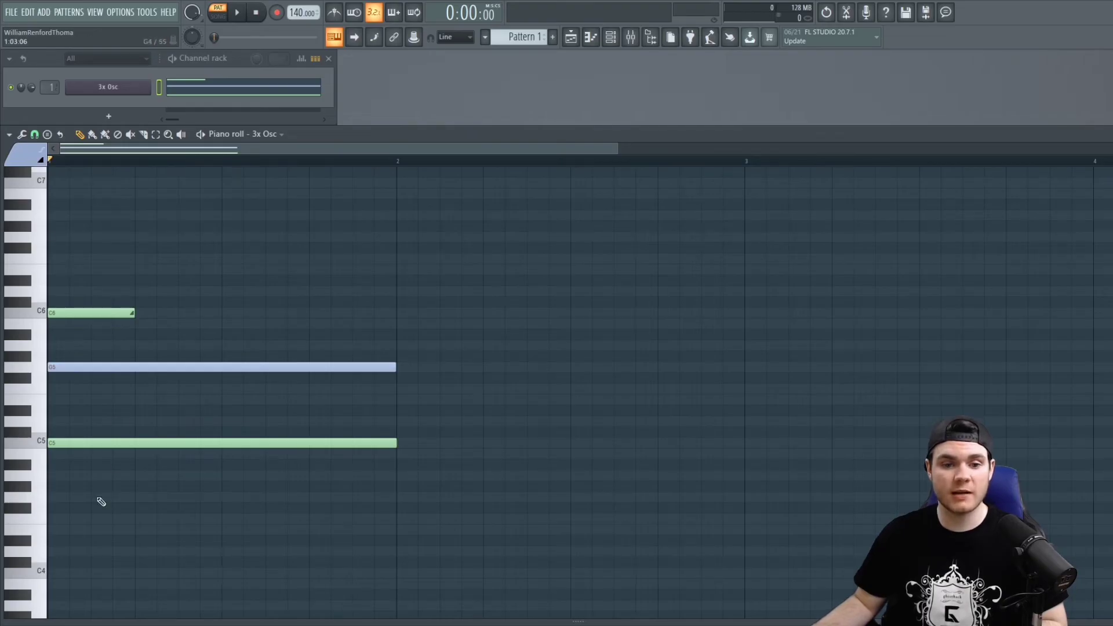
click(55, 497)
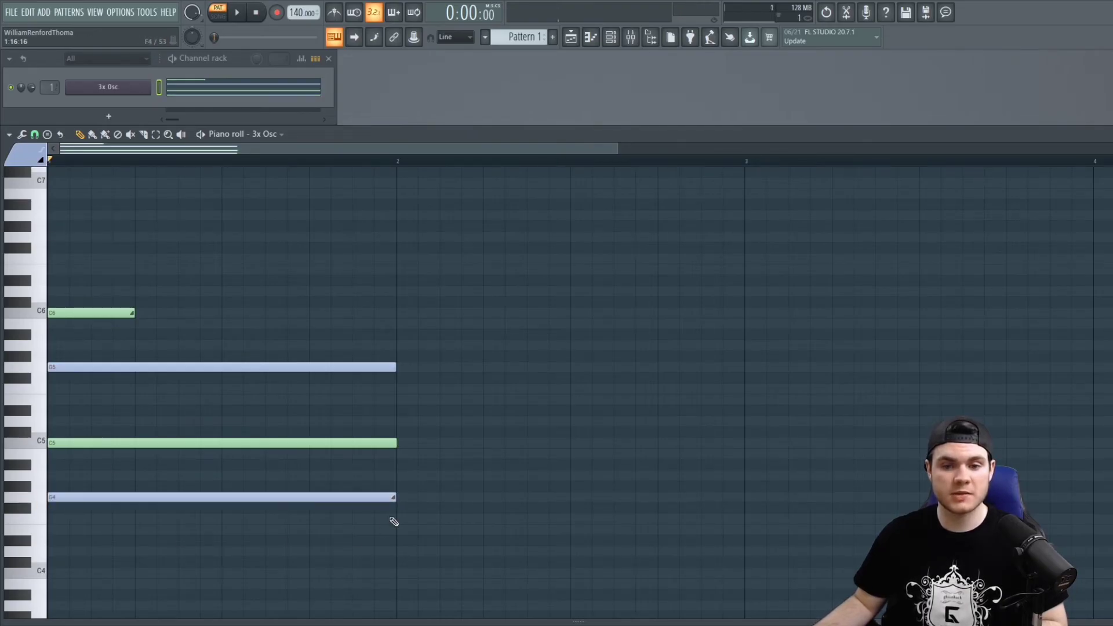
Step: Shorten the blue G4 slide note to one beat and move it to bar start
drag(395, 498, 164, 497)
key(space)
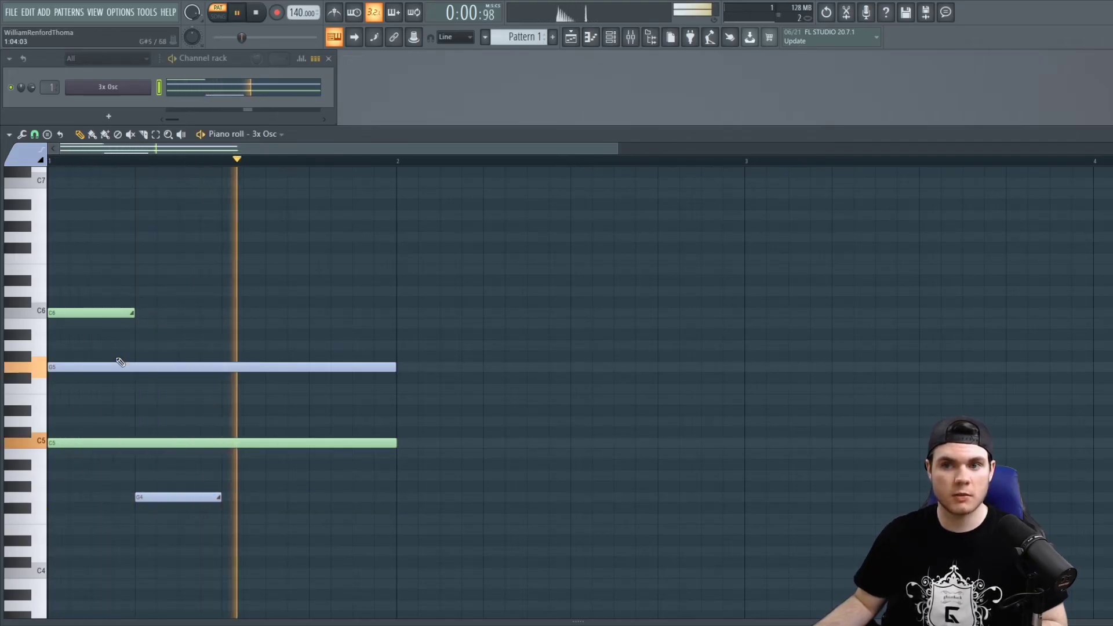
key(space)
drag(164, 497, 44, 496)
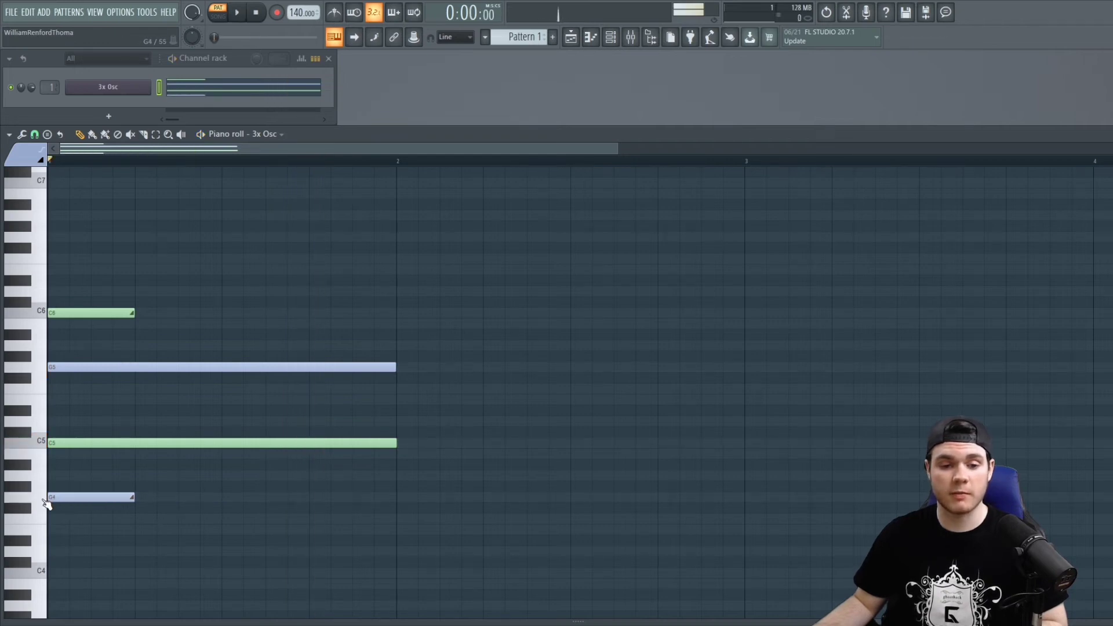
key(space)
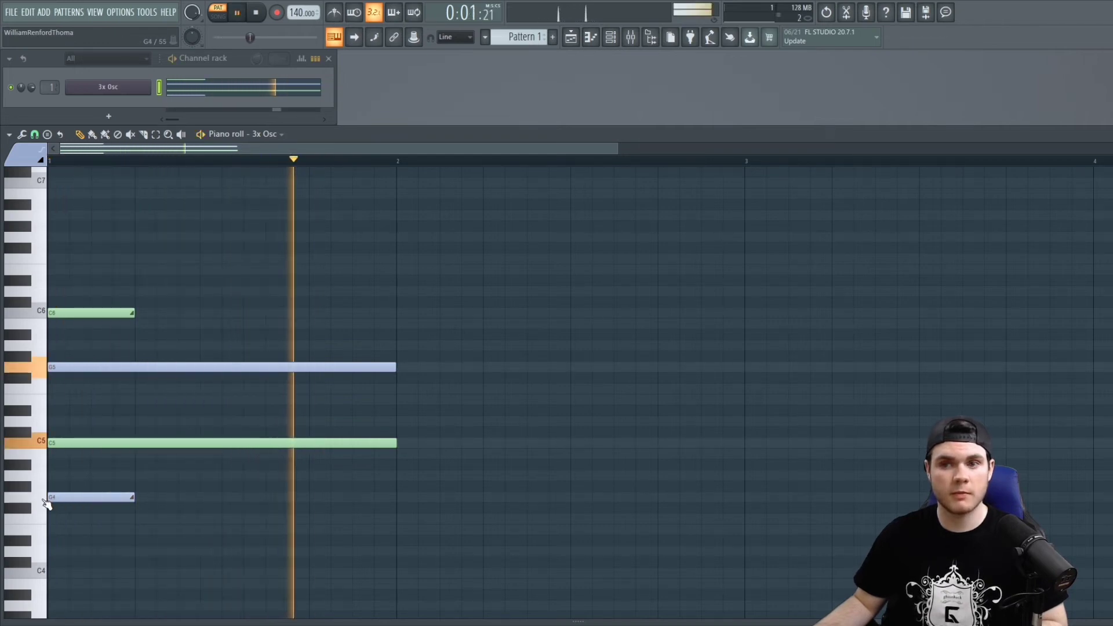
key(space)
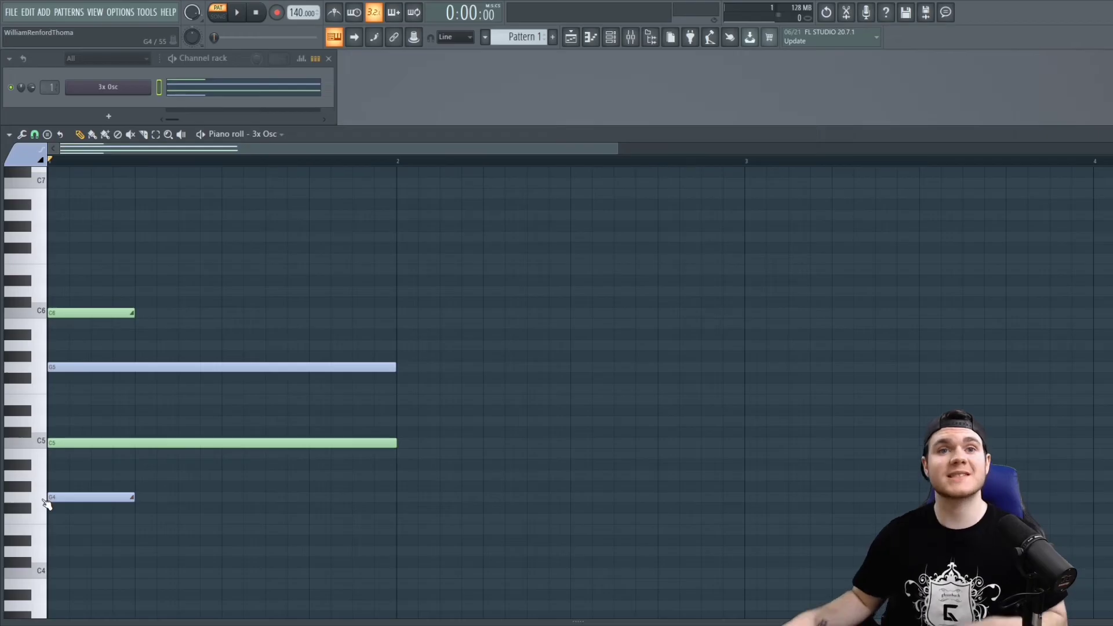
Step: Switch back to the green colour group and delete the blue G5 and G4 notes
click(23, 156)
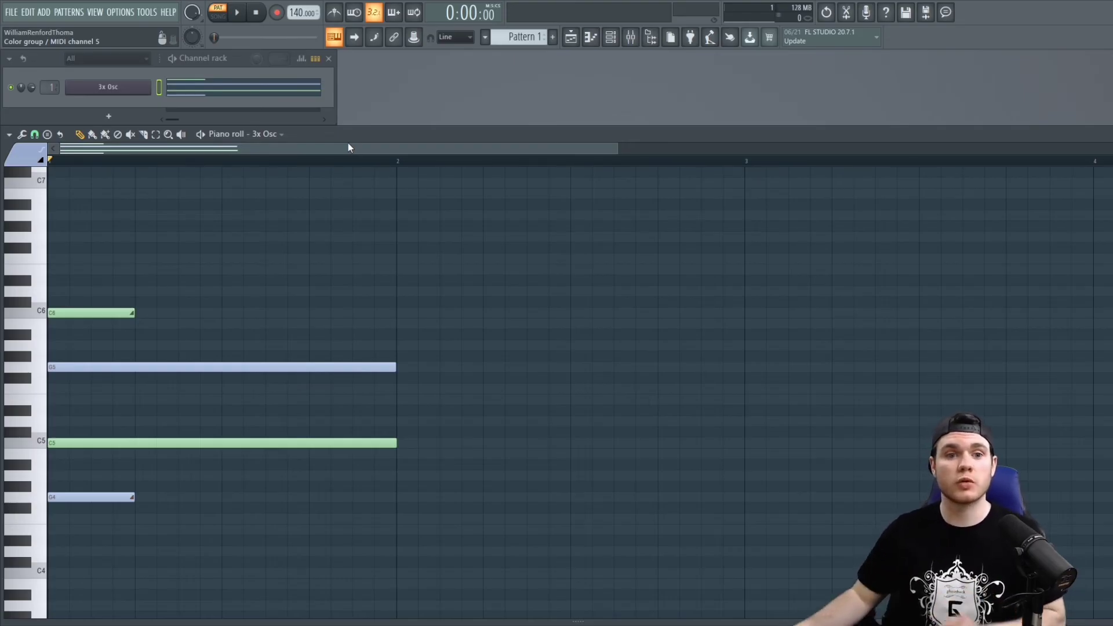
click(28, 155)
click(23, 177)
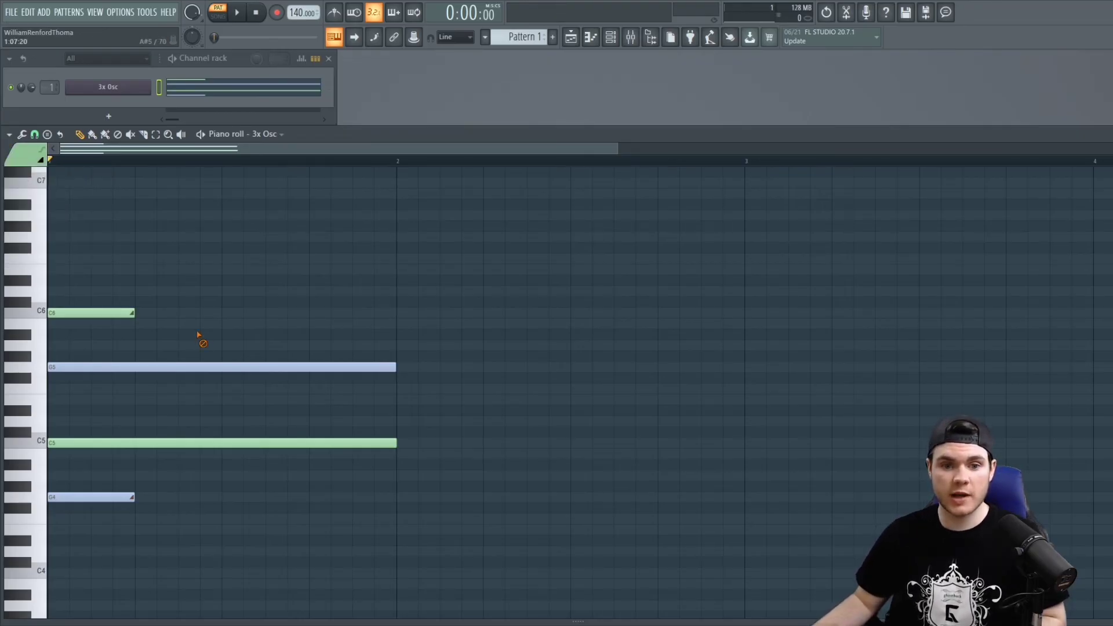
right_click(194, 367)
right_click(101, 497)
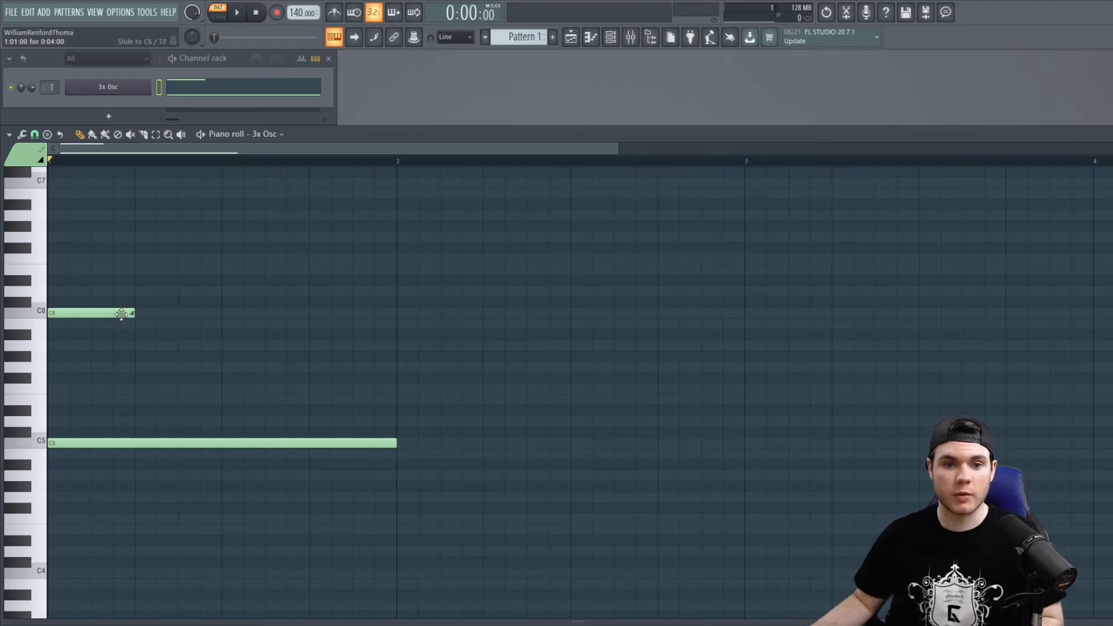